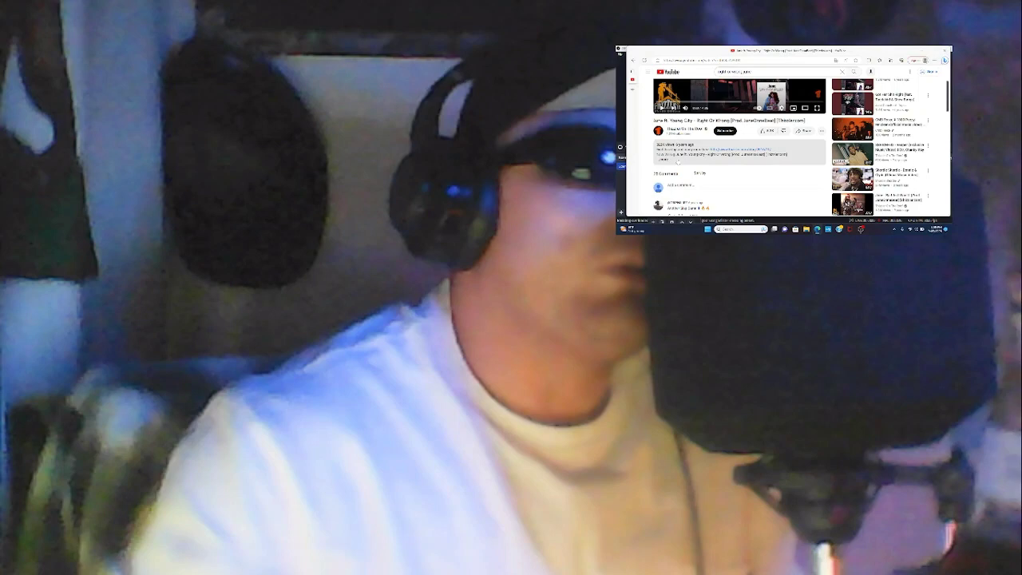
pyautogui.scroll(4, 679, 161)
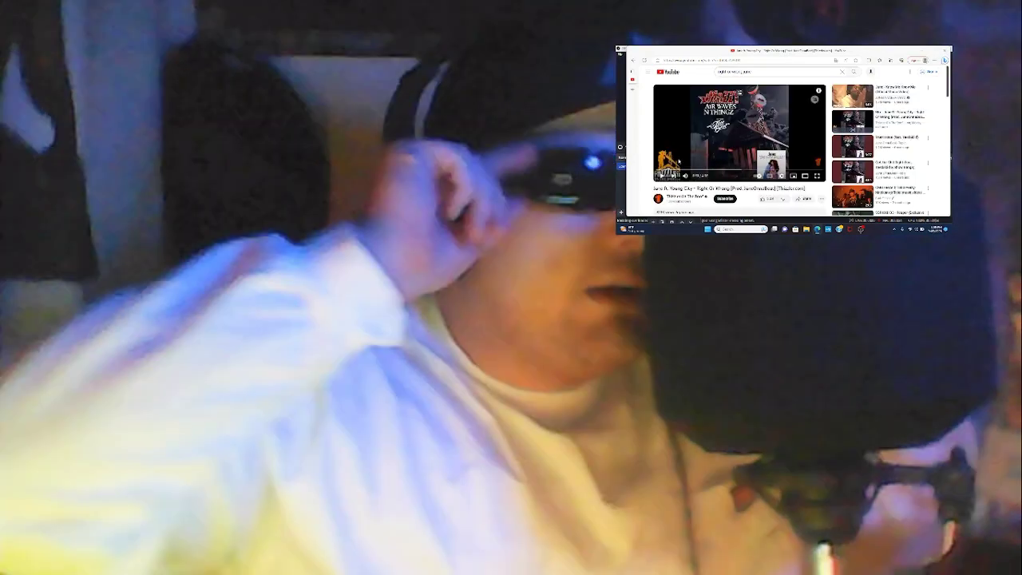